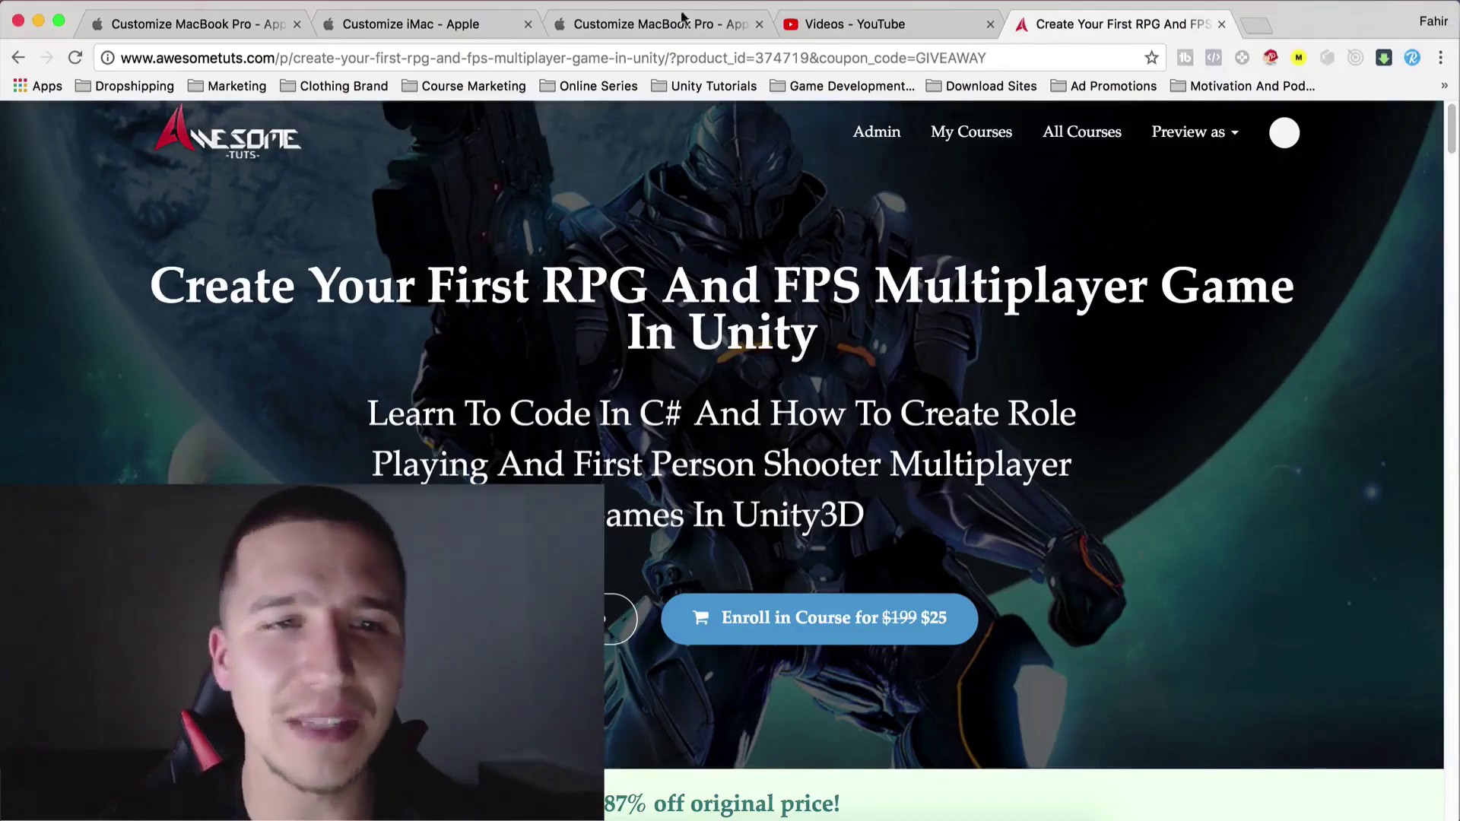
Show the 15-inch MacBook Pro, 27-inch iMac, then 13-inch Space Gray MacBook Pro pages
click(663, 21)
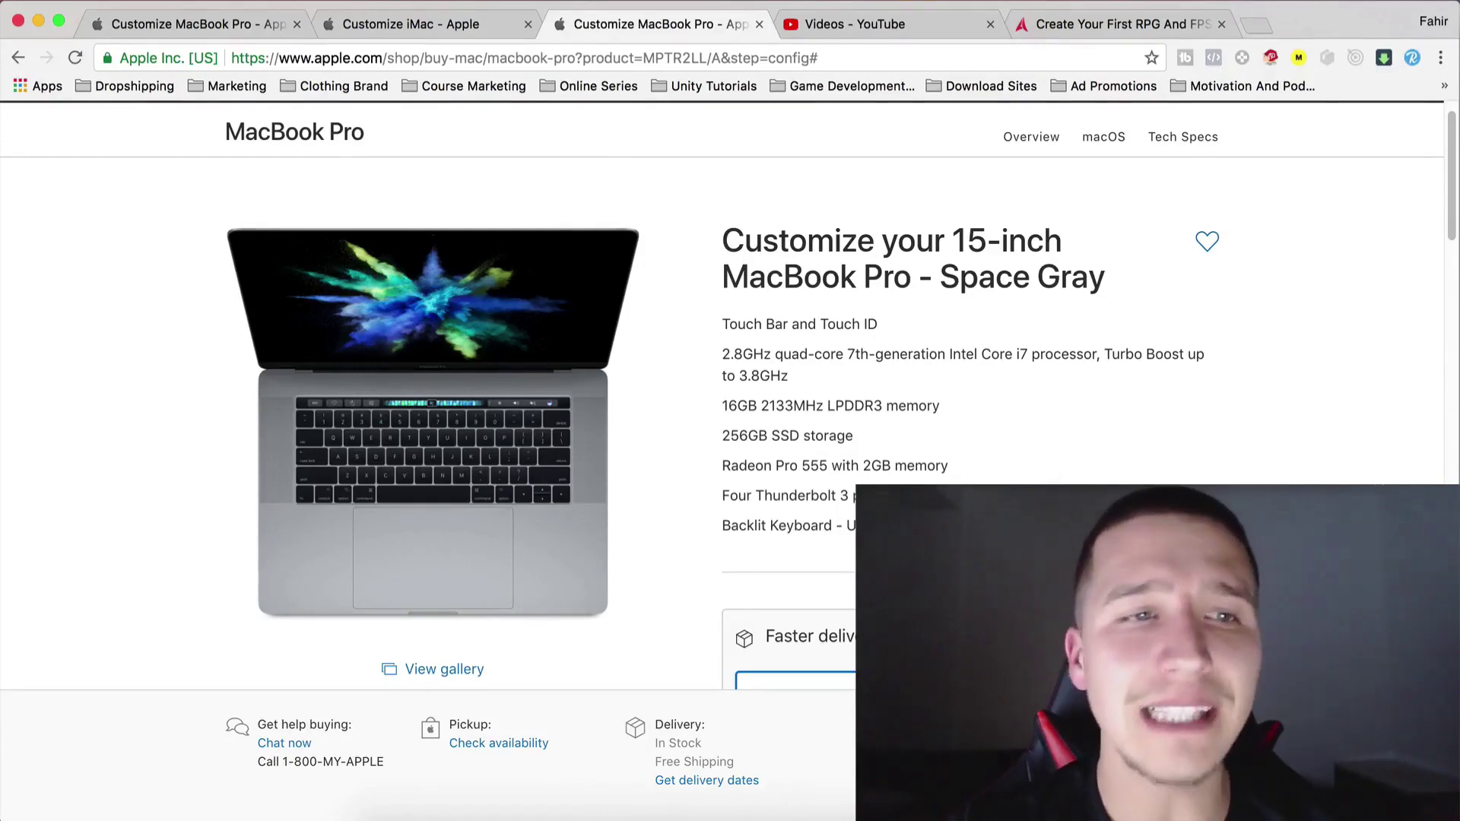
click(363, 22)
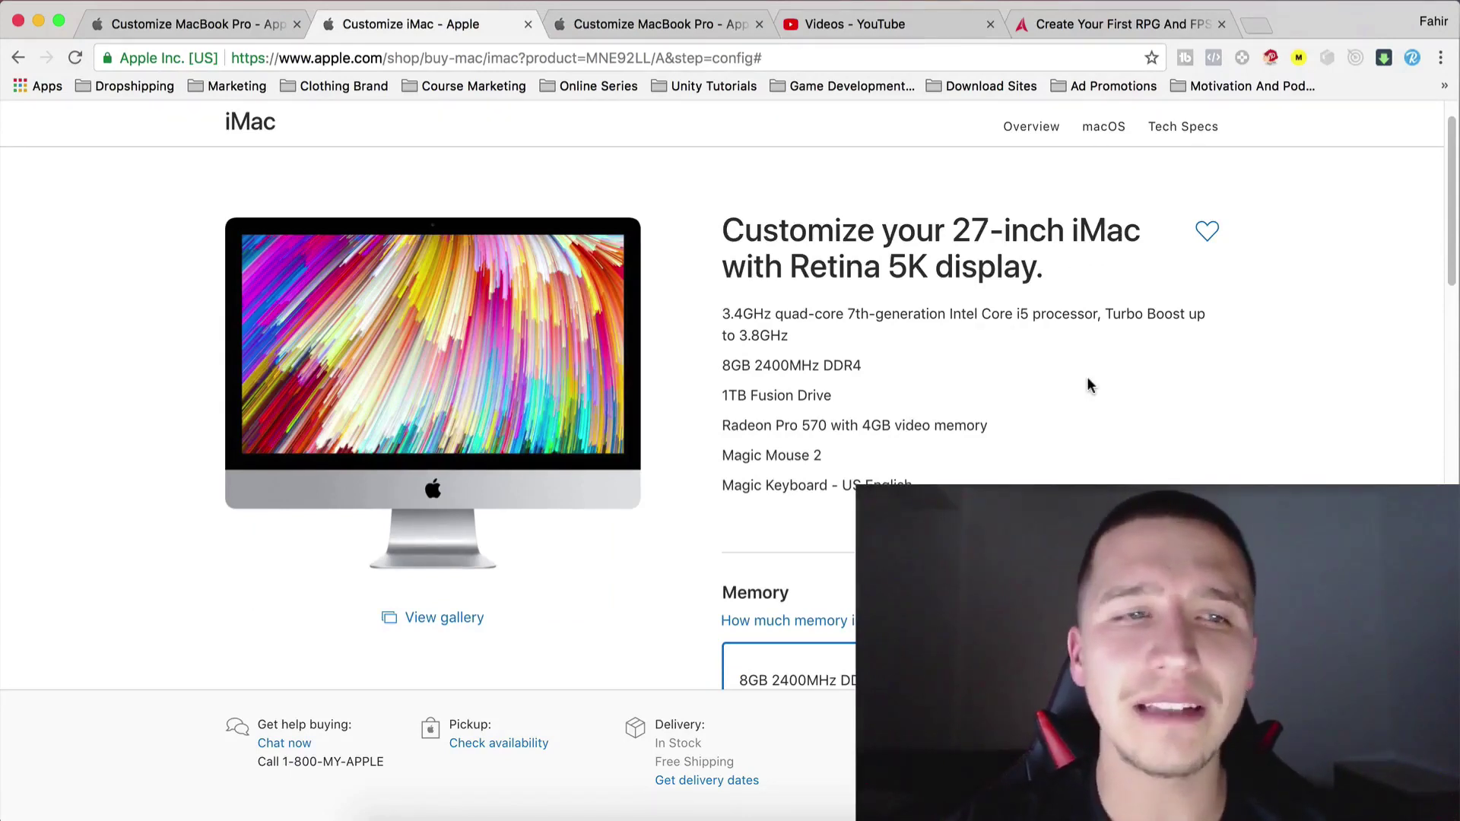
click(182, 22)
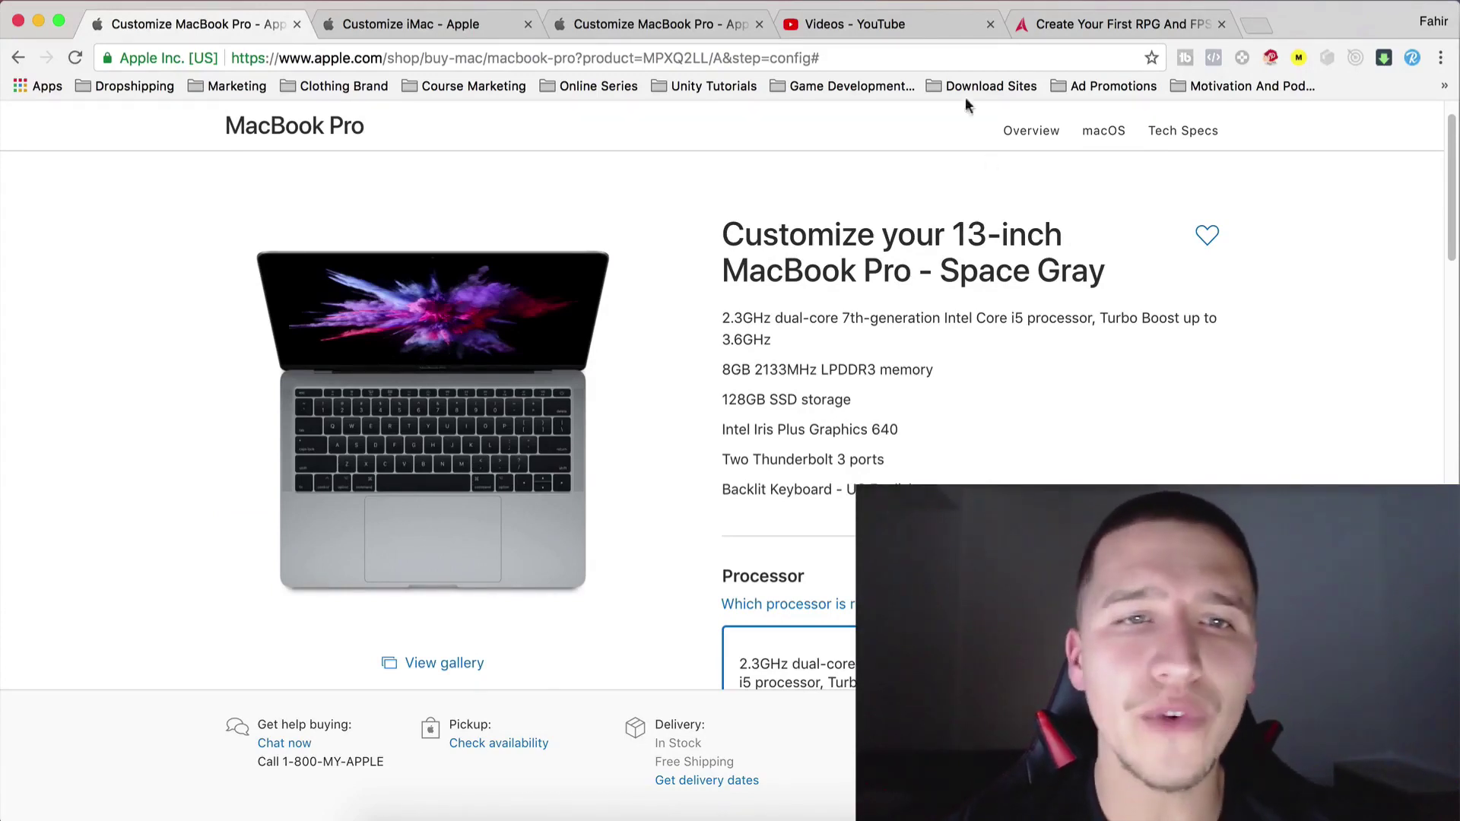
Switch to the Videos - YouTube tab listing the draft Unity tutorial videos
click(882, 26)
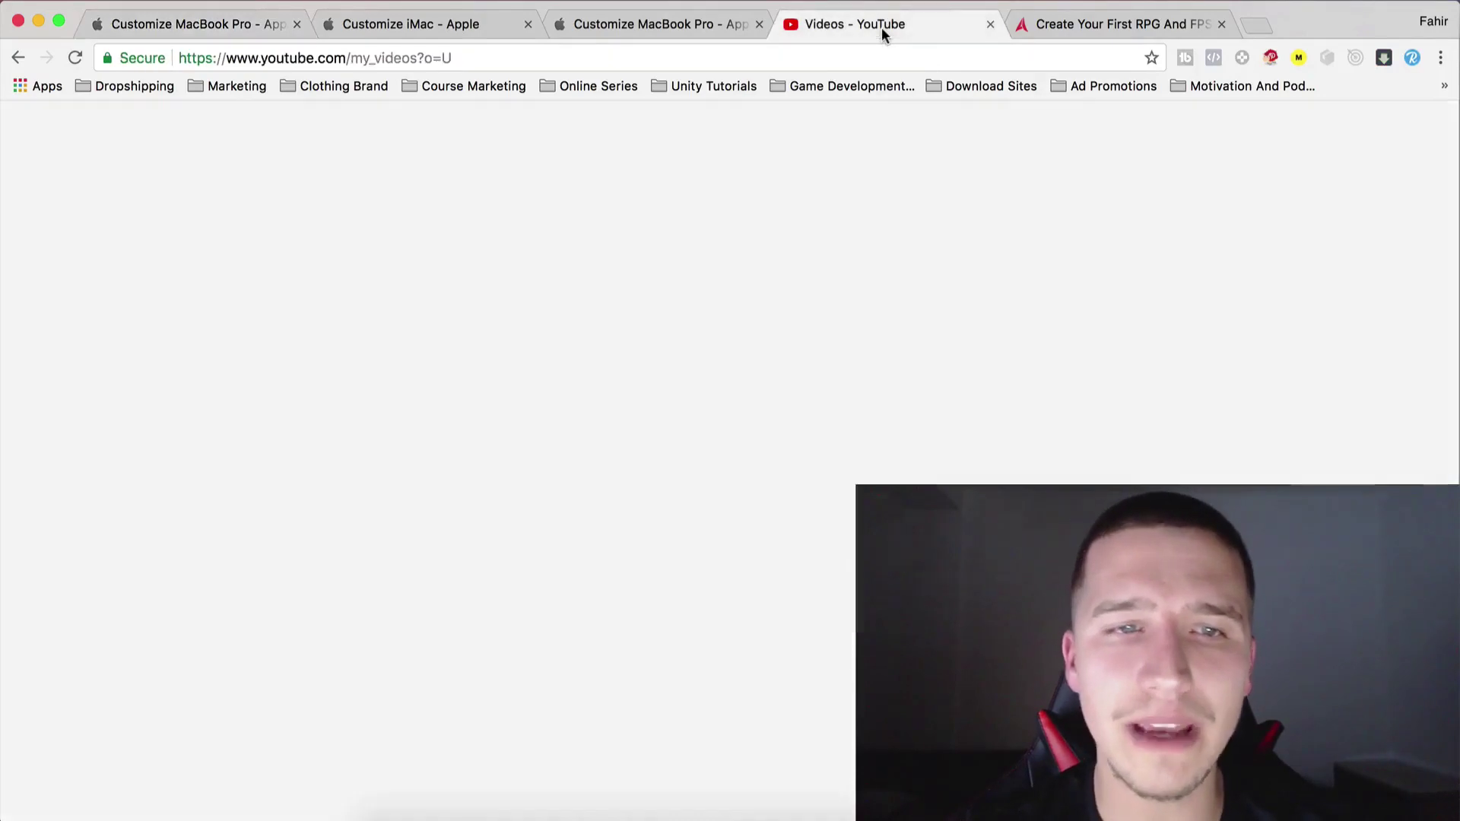
scroll(610, 648, up, 3)
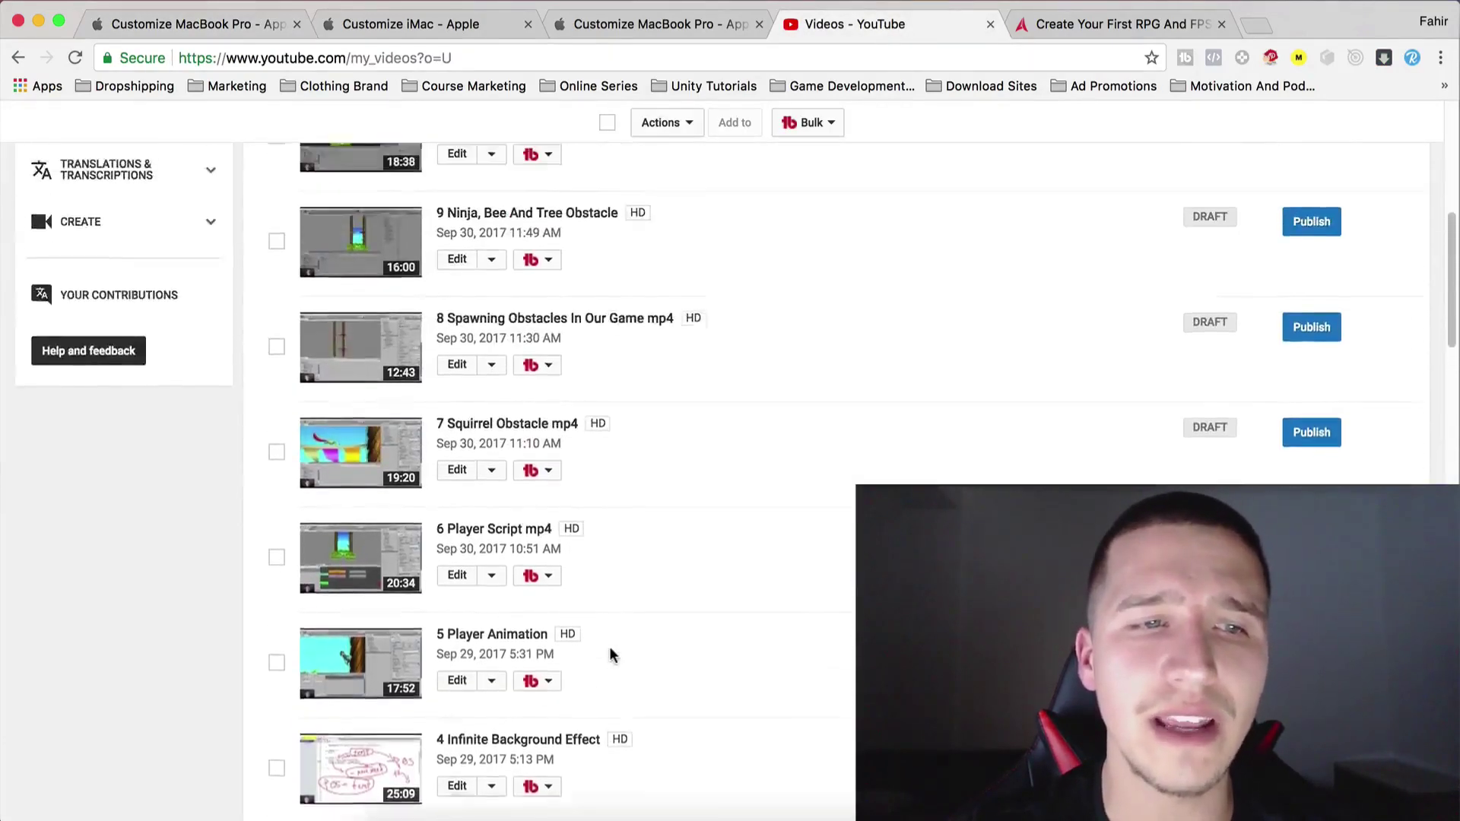
scroll(610, 647, up, 2)
scroll(609, 648, up, 2)
scroll(609, 648, up, 2)
scroll(609, 653, down, 1)
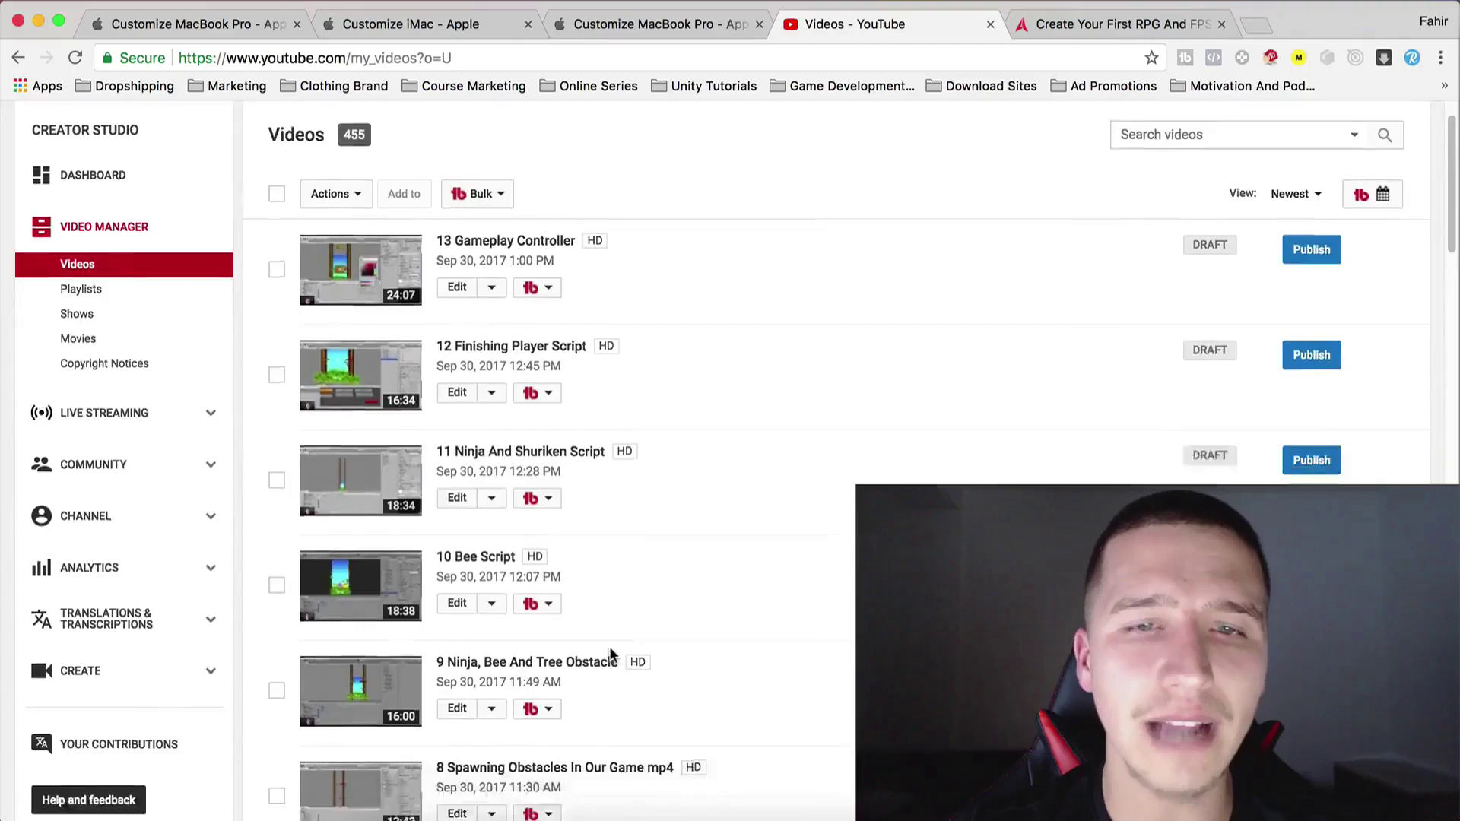
scroll(609, 654, down, 4)
scroll(609, 654, down, 1)
scroll(610, 660, down, 2)
scroll(609, 654, down, 2)
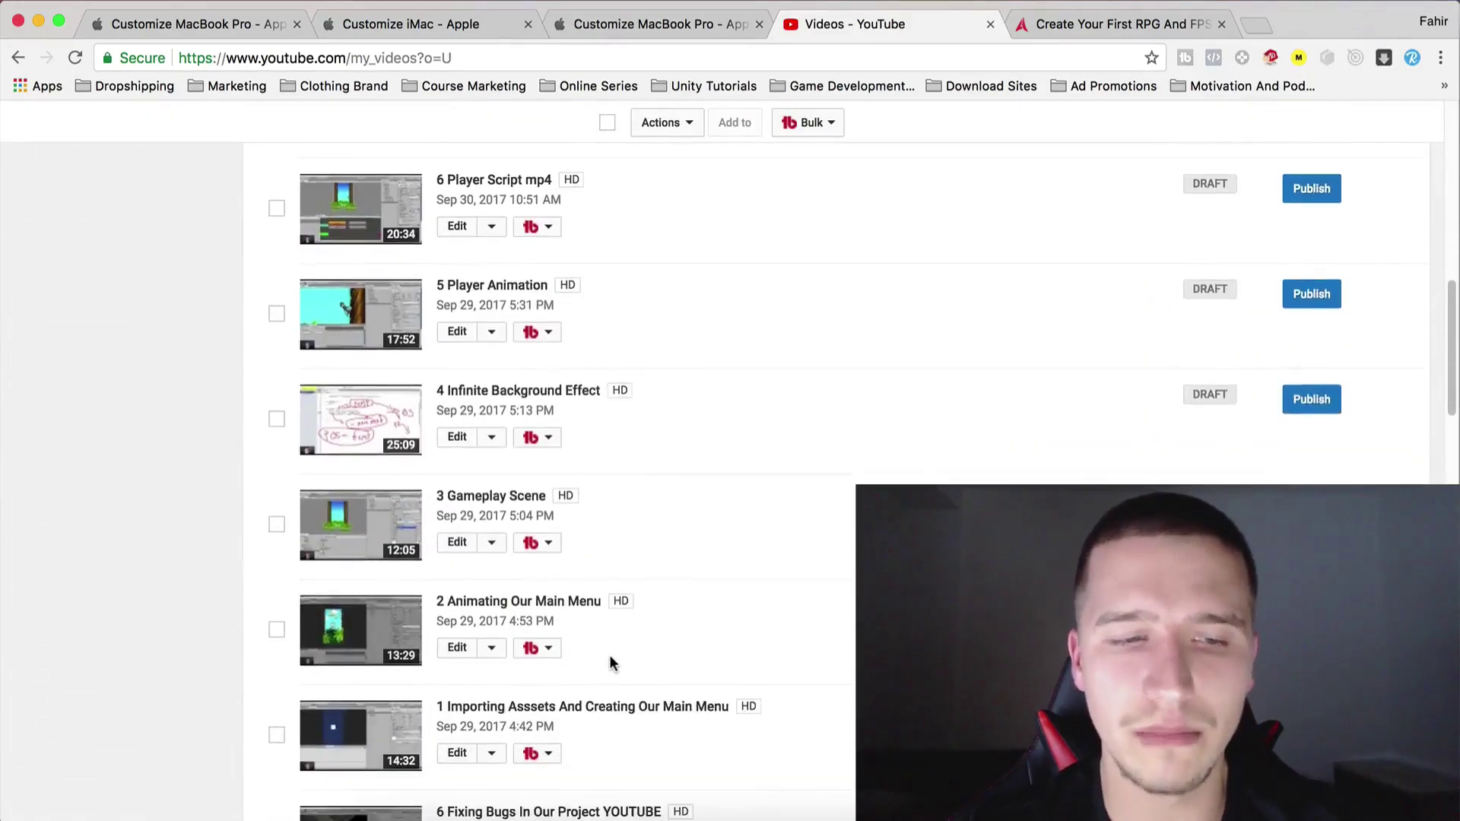
scroll(656, 593, up, 1)
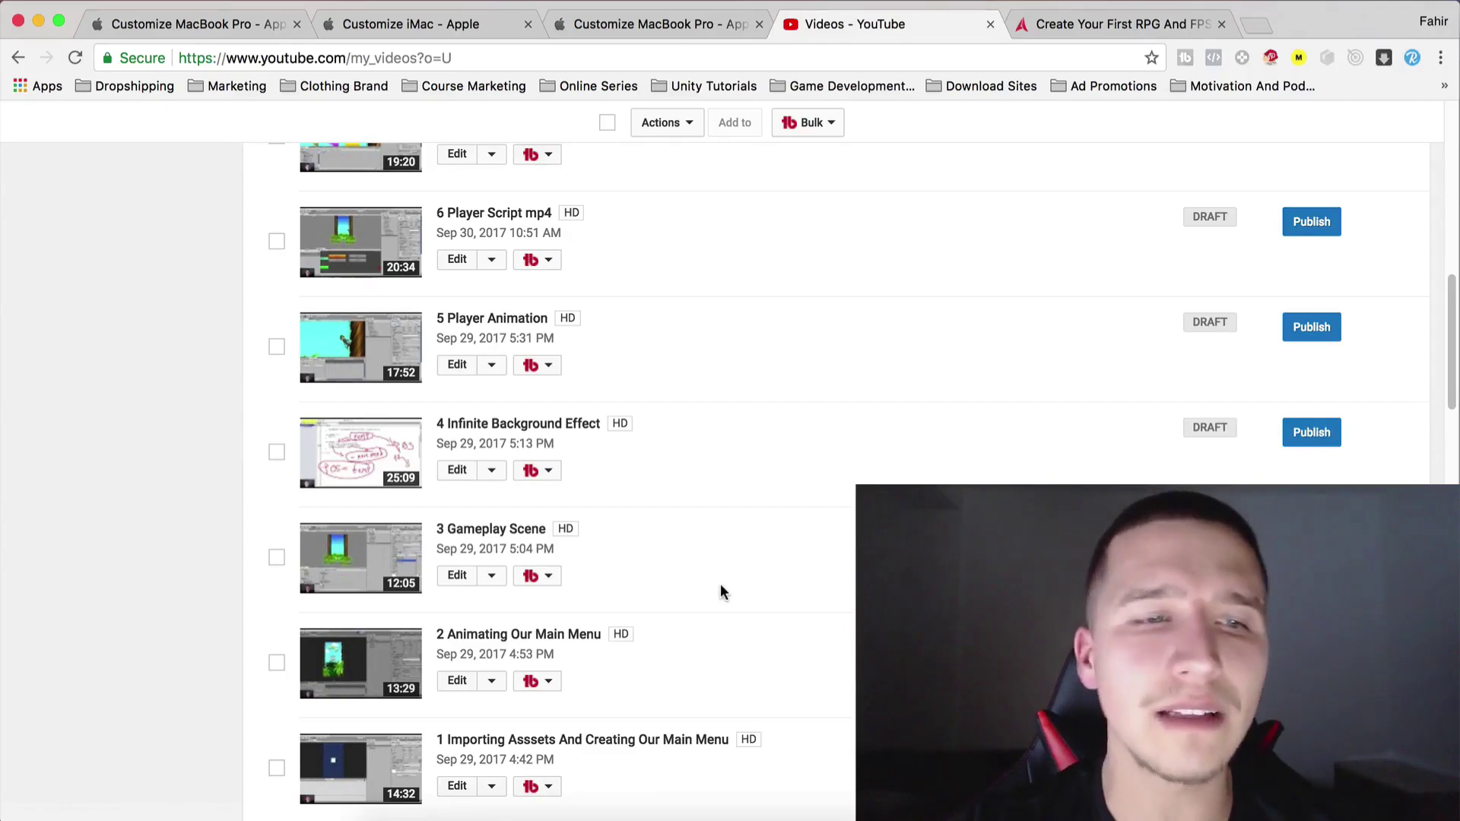
scroll(720, 586, up, 3)
scroll(719, 586, up, 3)
scroll(720, 585, up, 3)
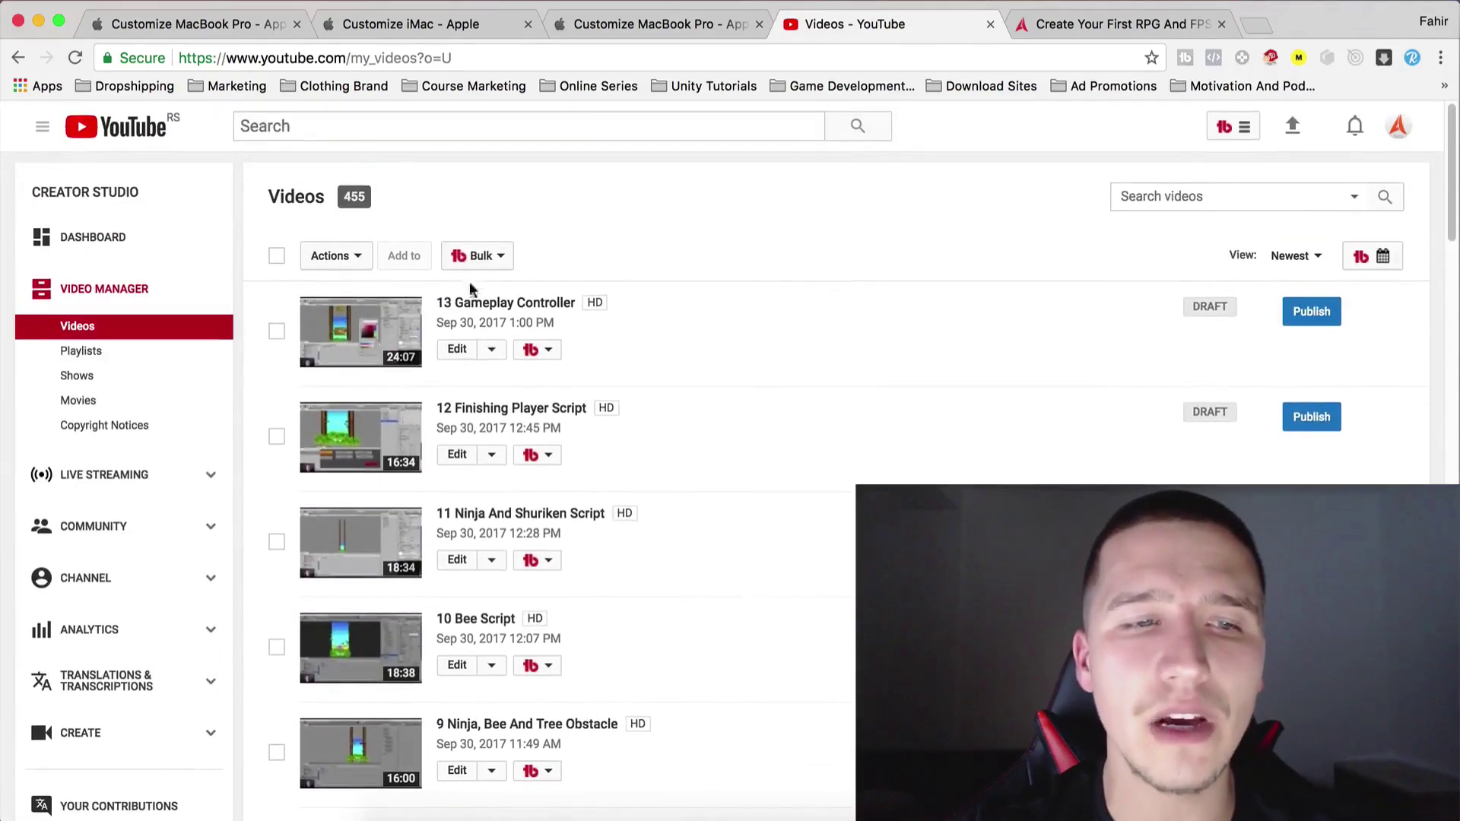
scroll(678, 375, down, 3)
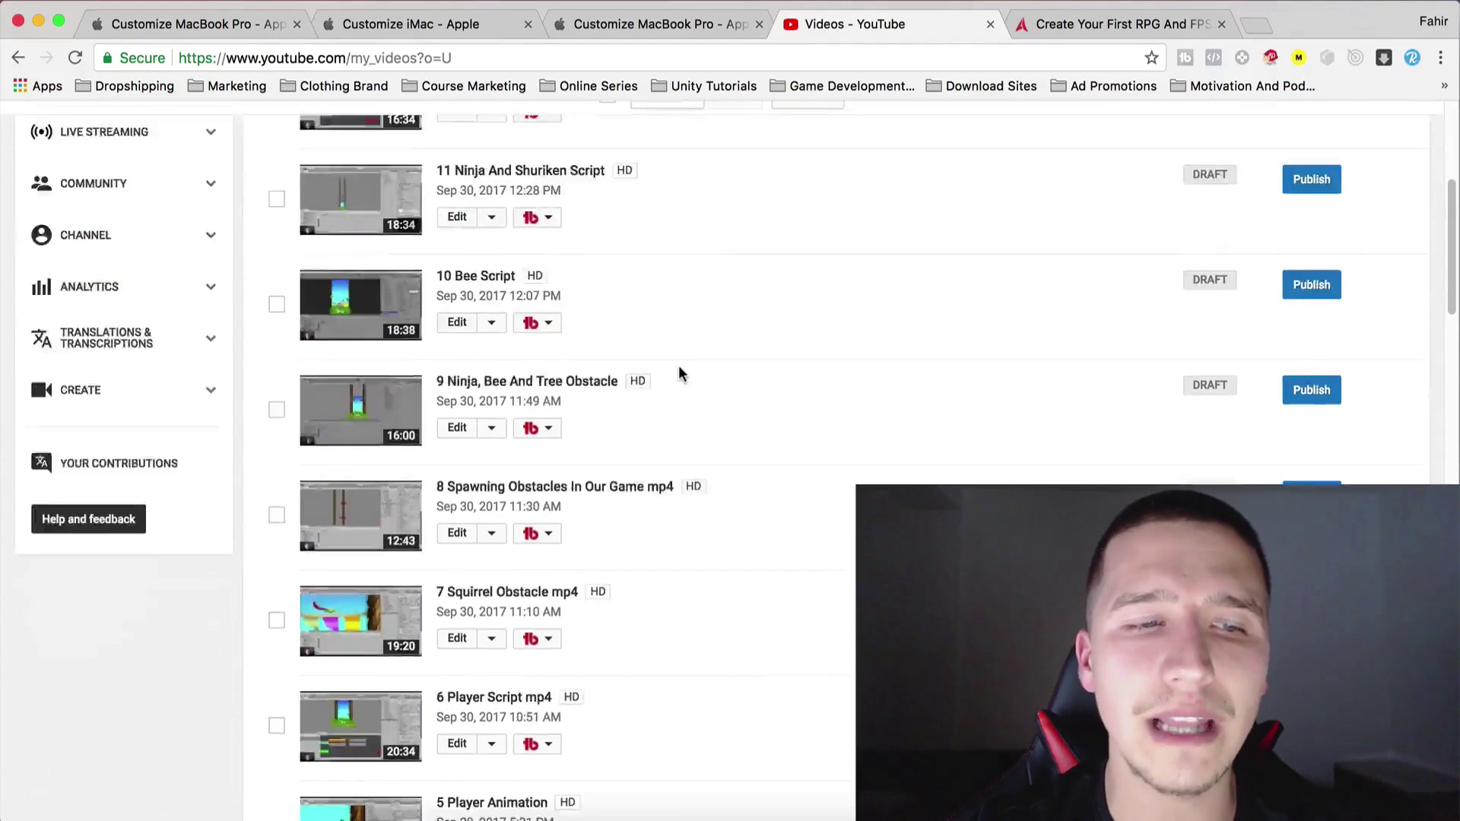
scroll(679, 375, down, 3)
scroll(678, 374, down, 1)
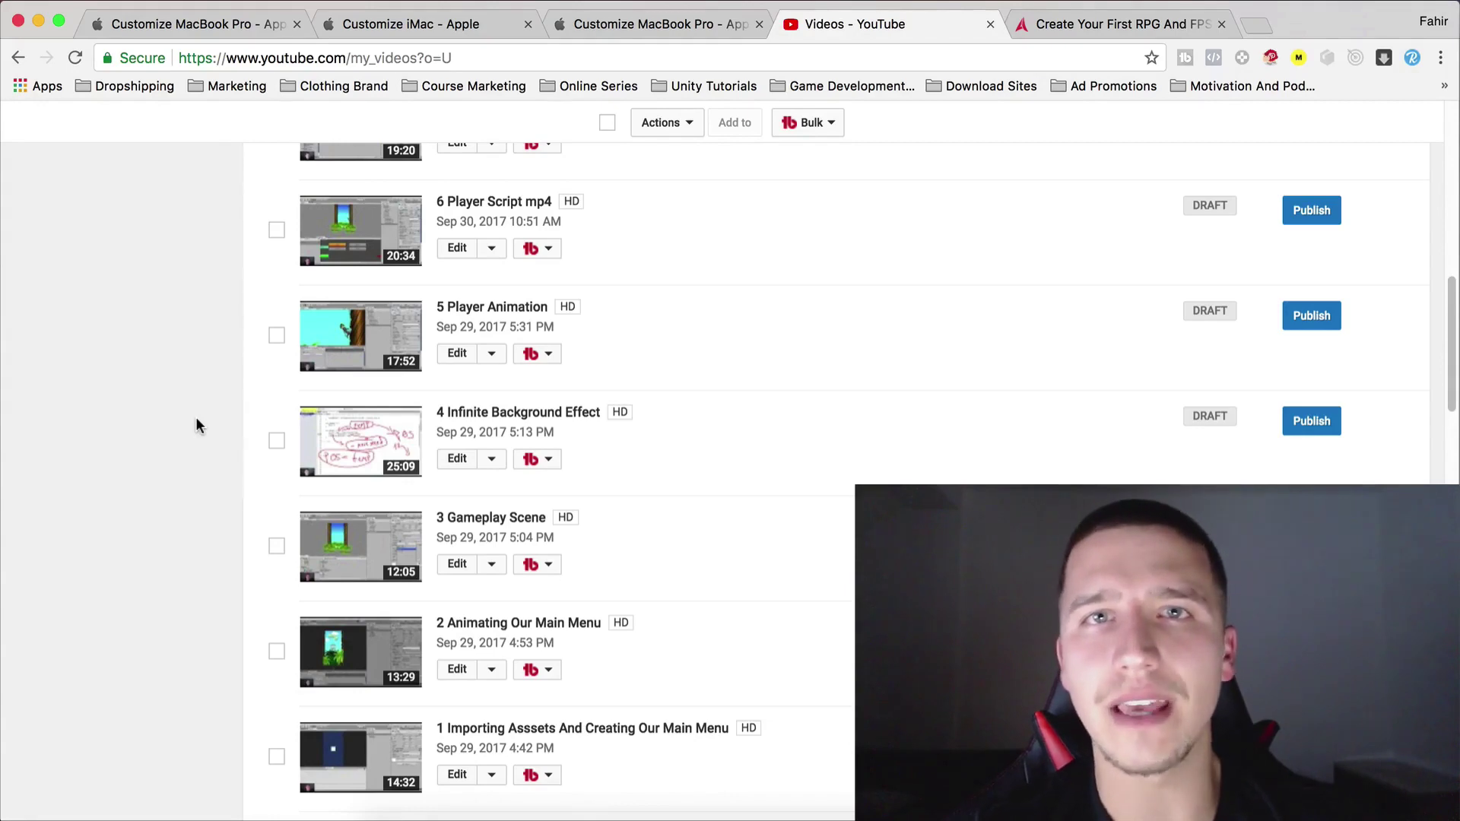
Pass from the course page through the 15-inch MacBook Pro, iMac and 13-inch MacBook Pro pages, then back
click(1084, 23)
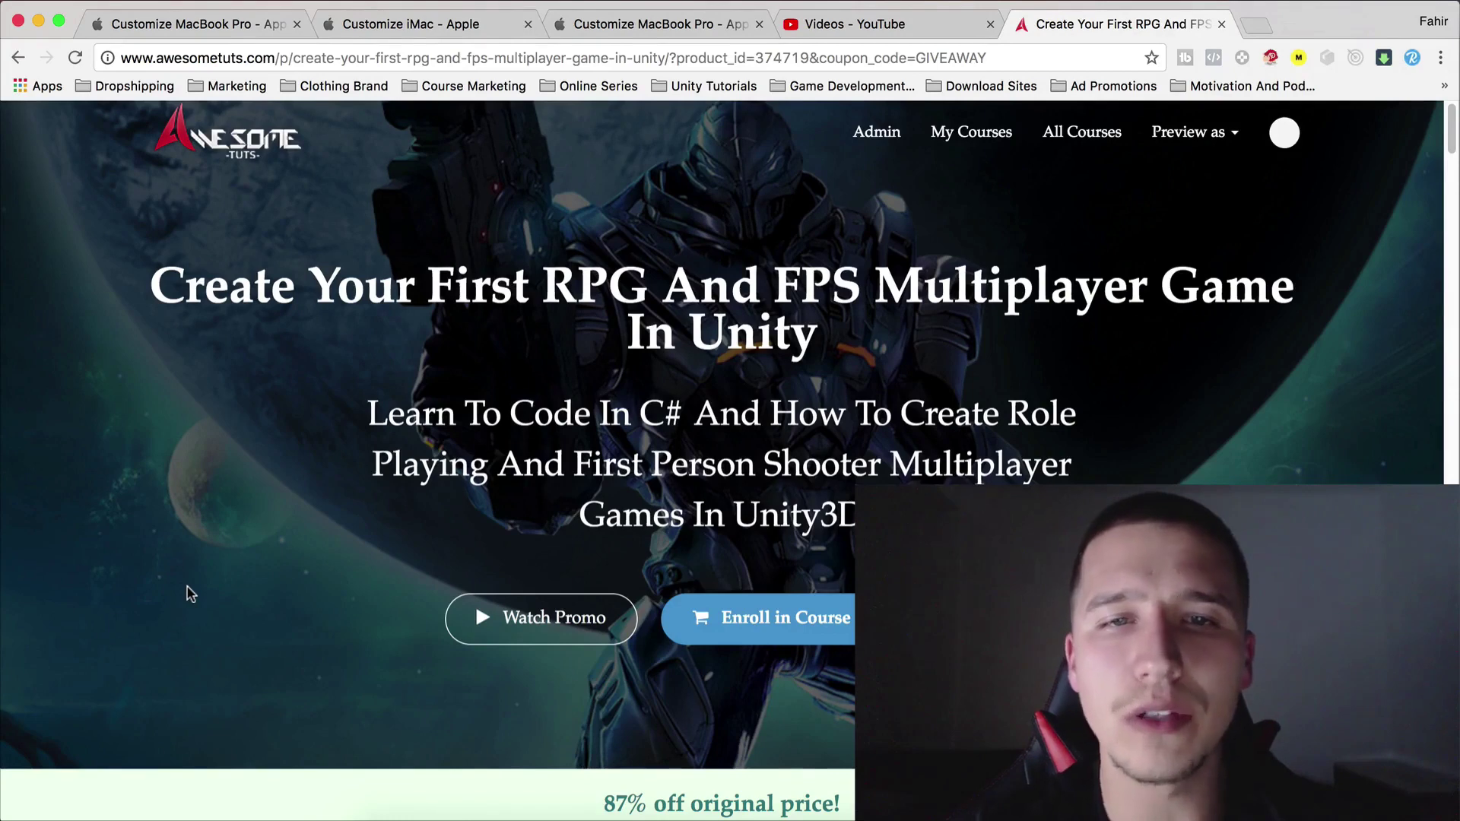
click(639, 26)
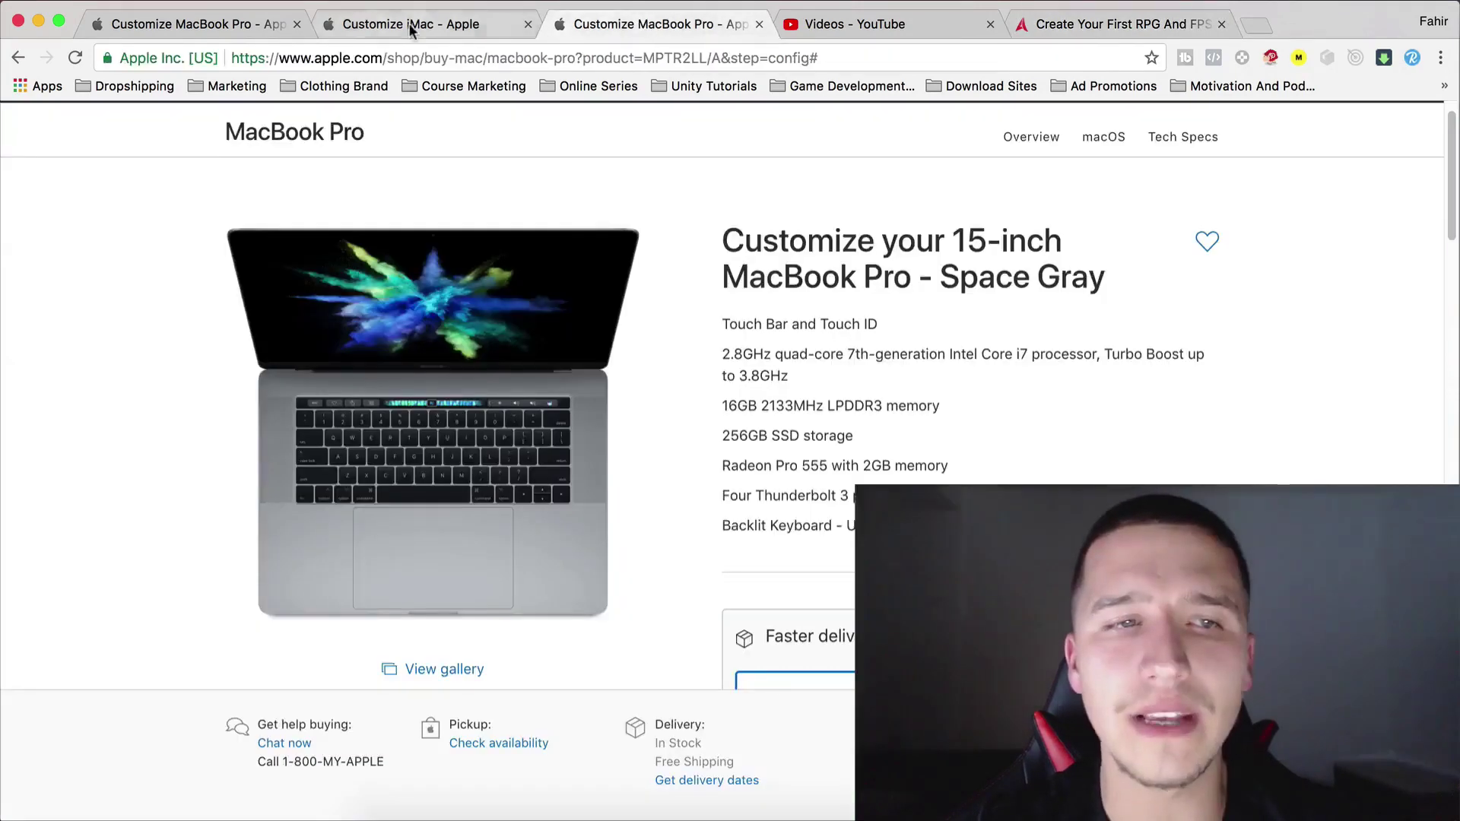
click(407, 21)
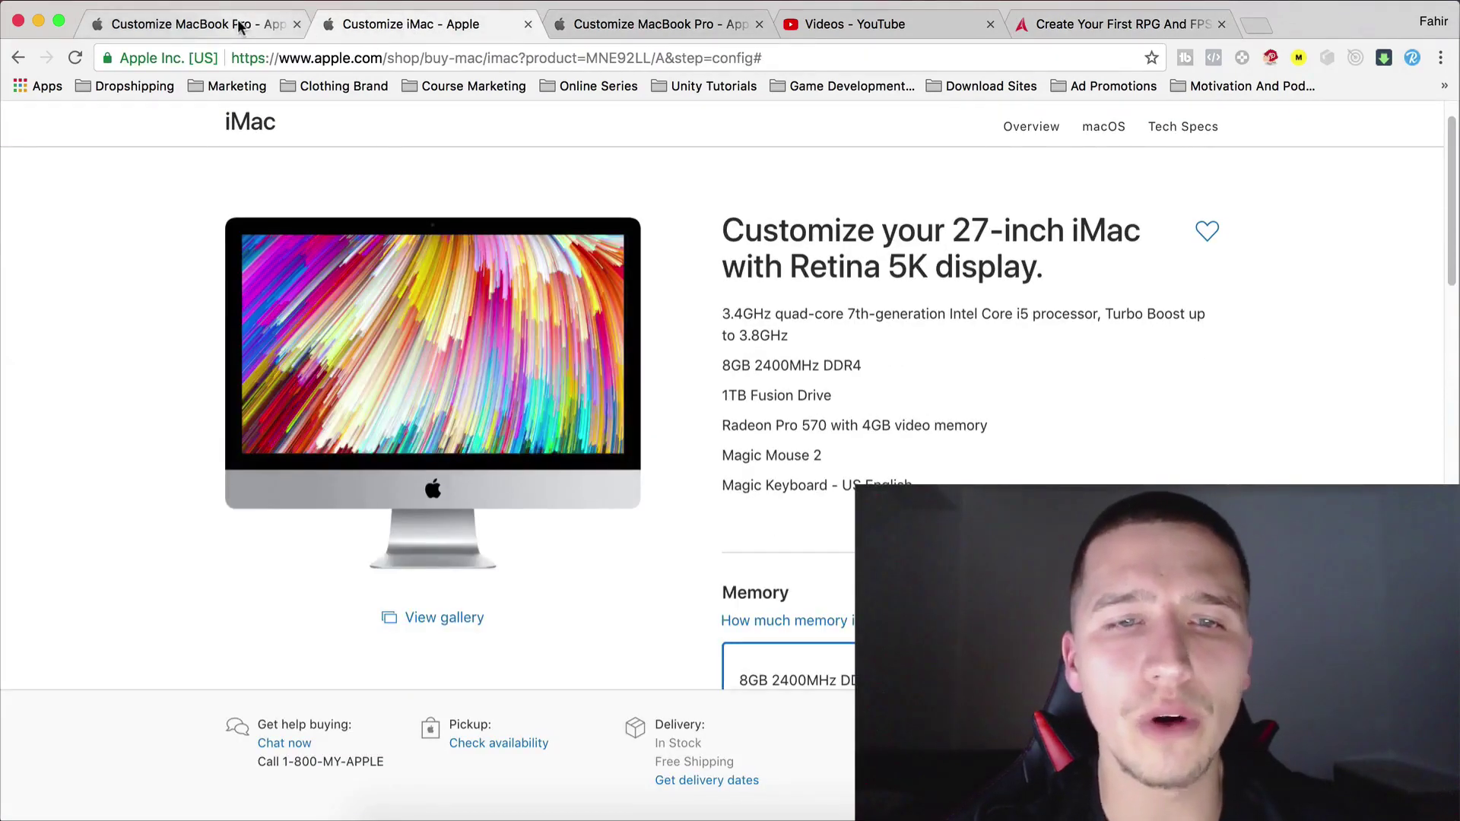
click(240, 25)
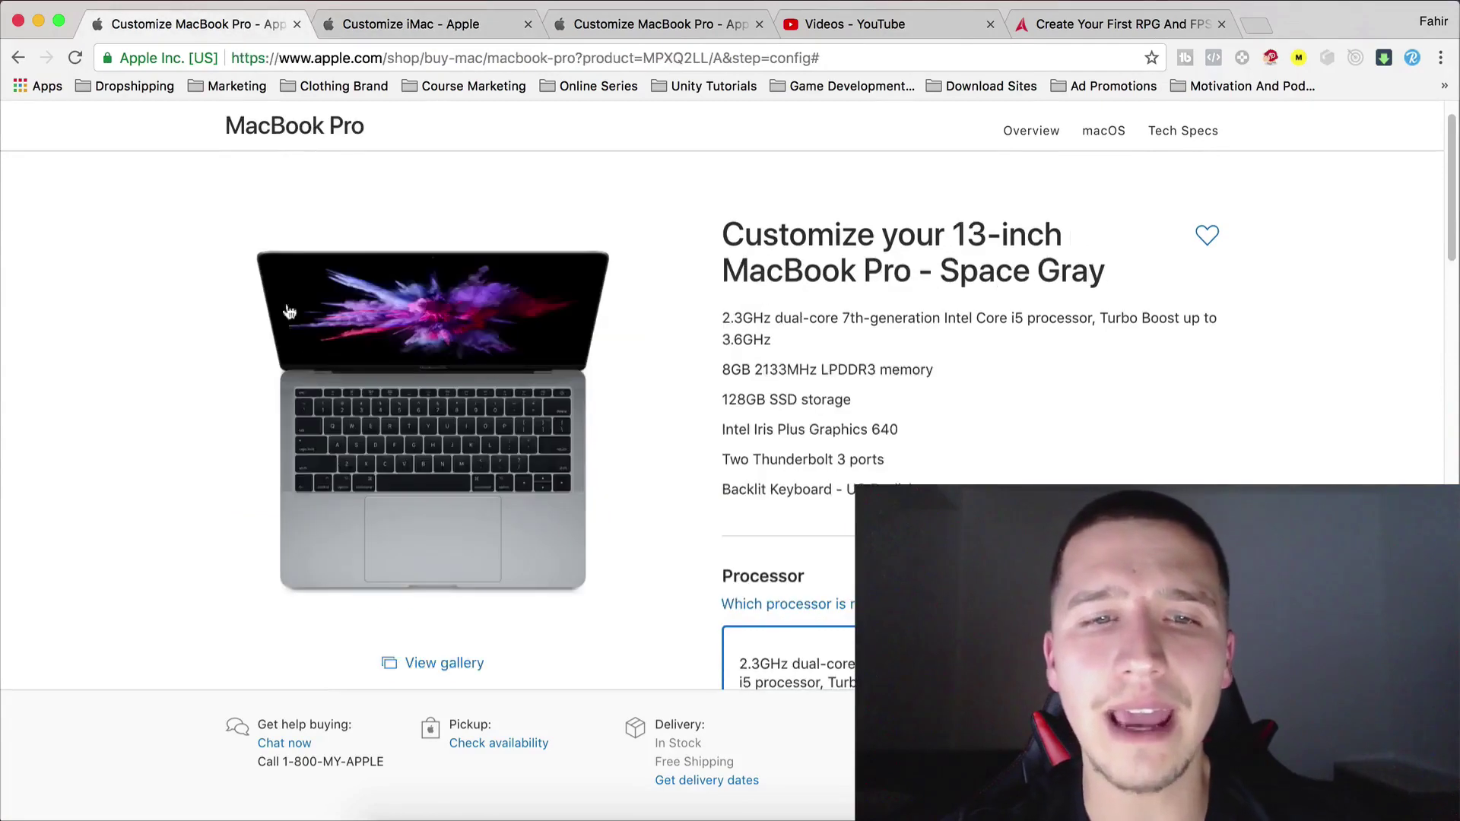
click(1118, 23)
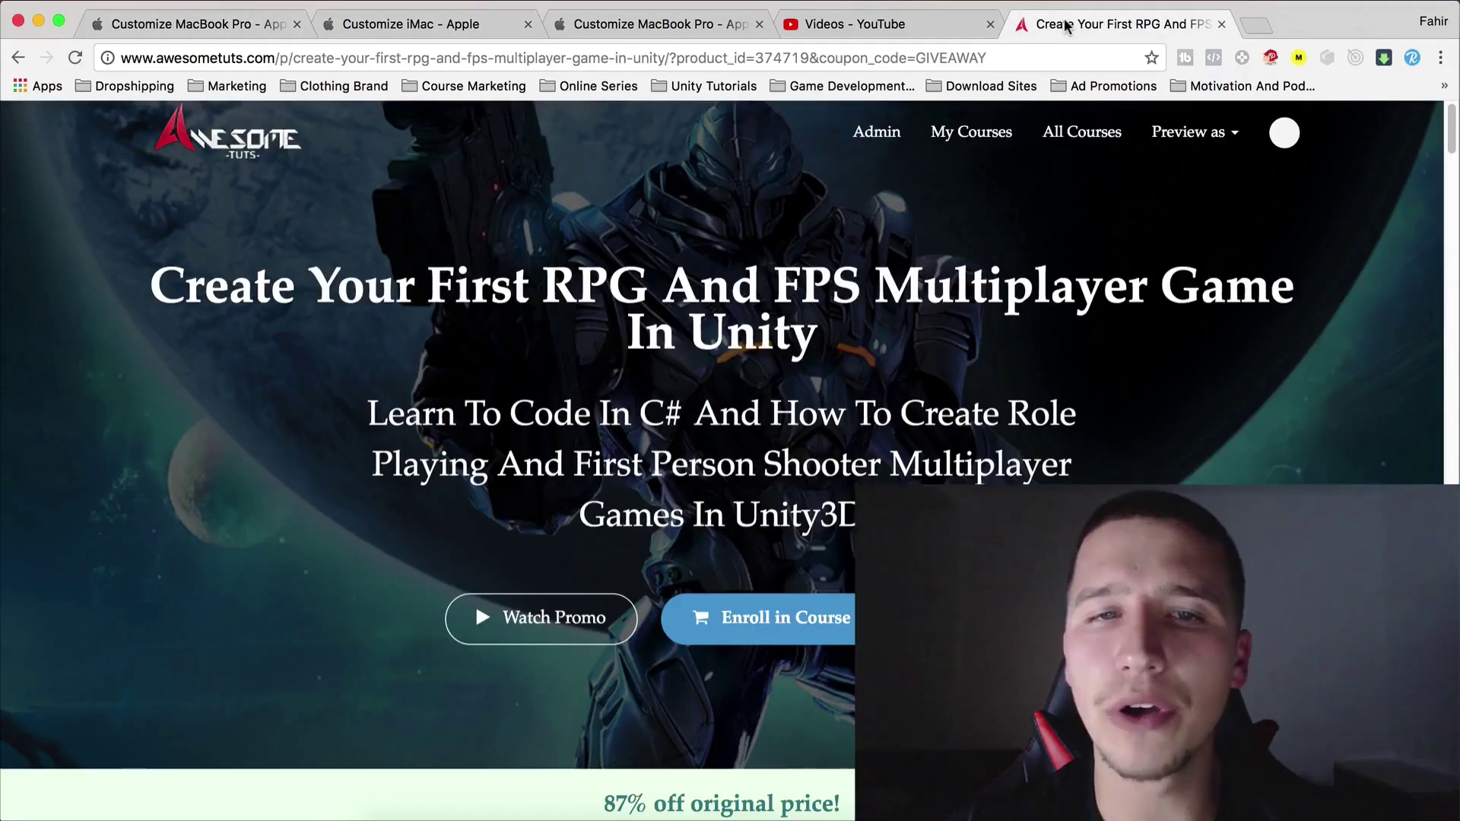